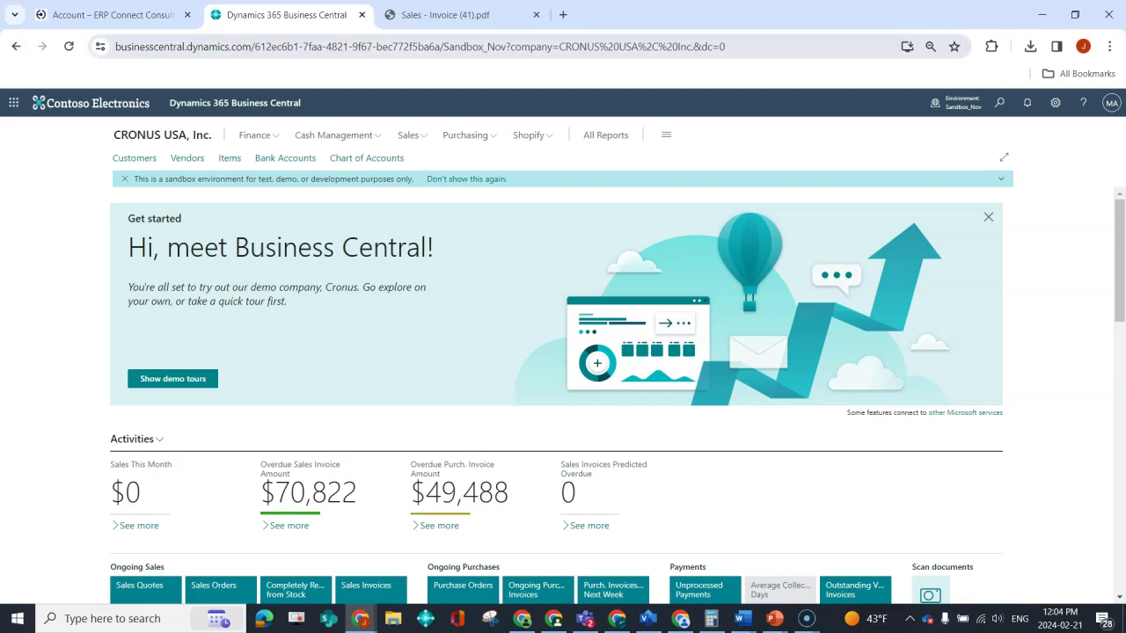
Step: Search for "material pl" and open the Sabre Material Planning Item Worksheet
key("alt+q")
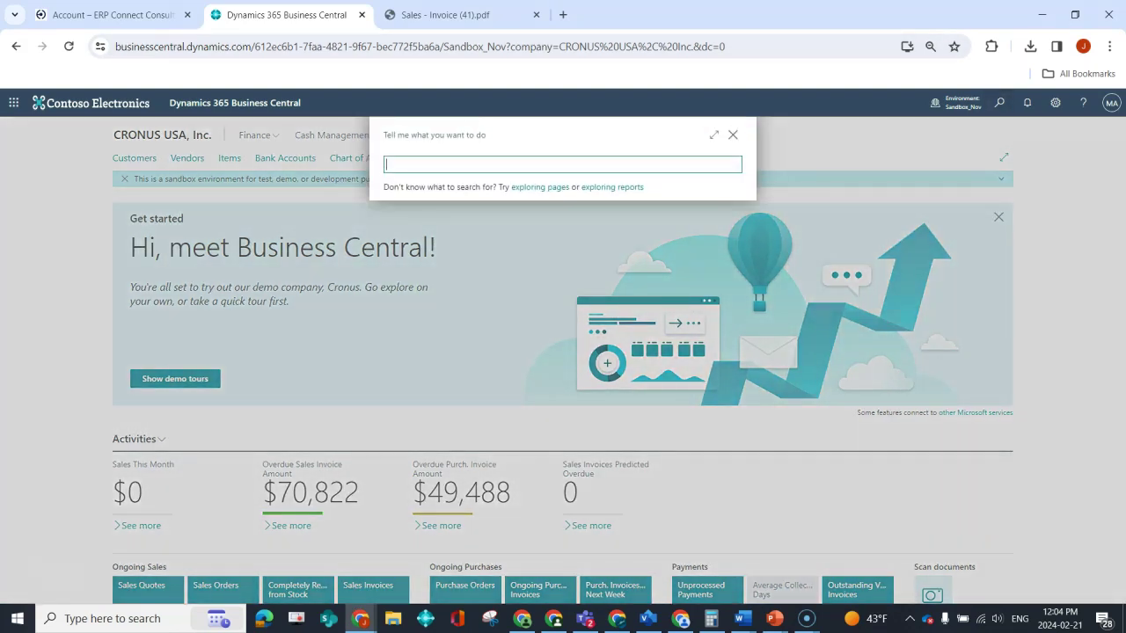
type("material pl")
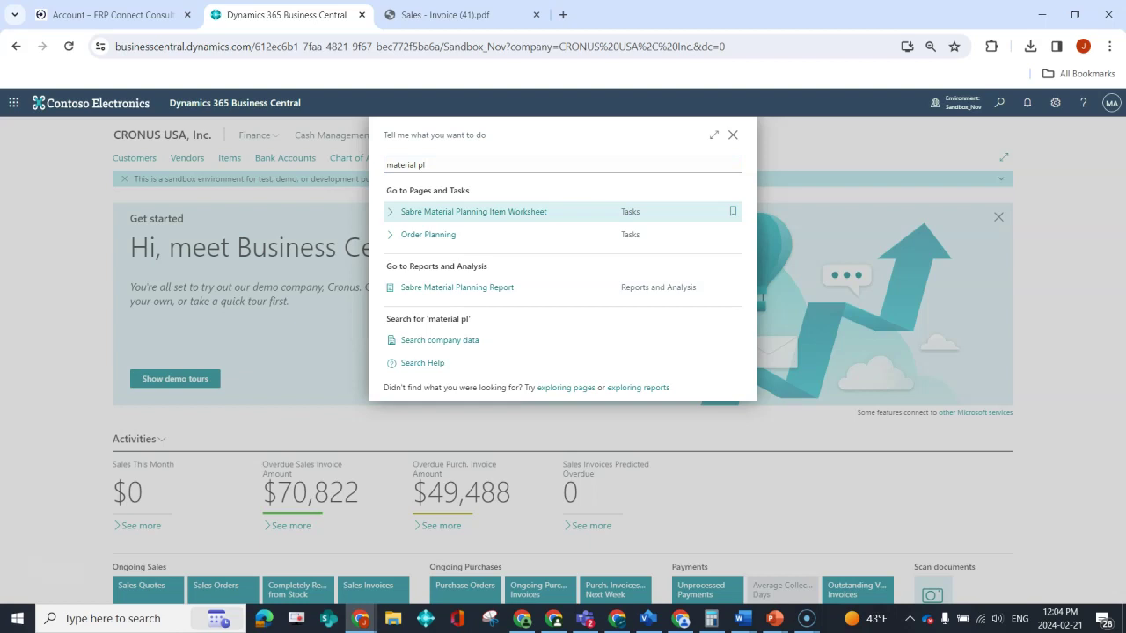
key("Return")
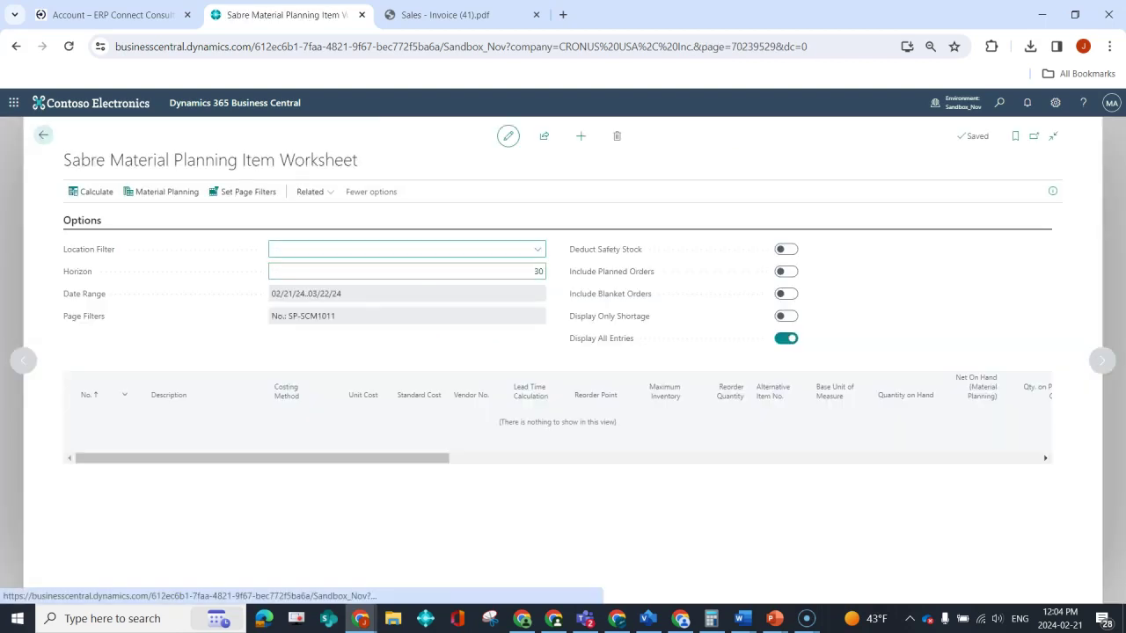
Step: Calculate the worksheet for location MAIN with Display Only Shortage turned on, and check the item's quantity columns
type("MAIN")
key("Tab")
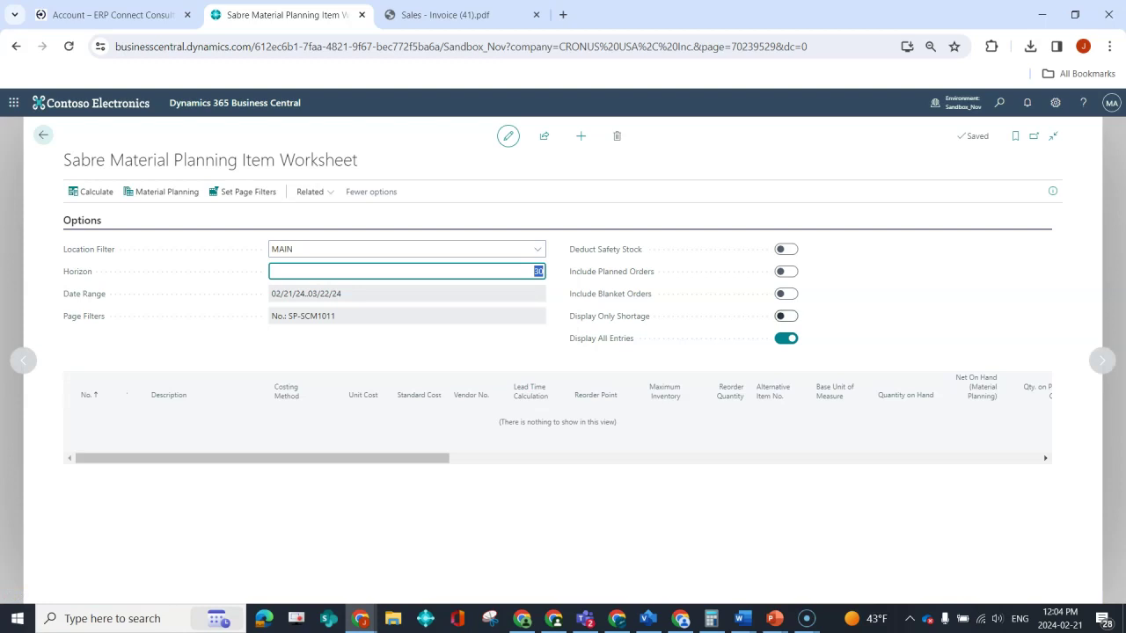
left_click(786, 316)
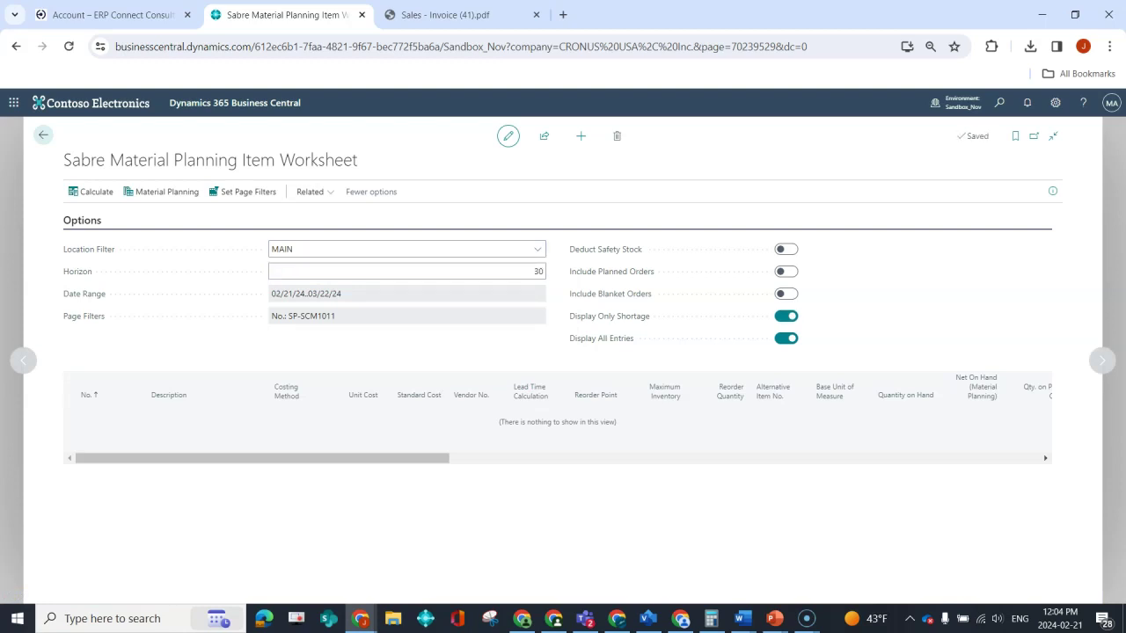
left_click(92, 192)
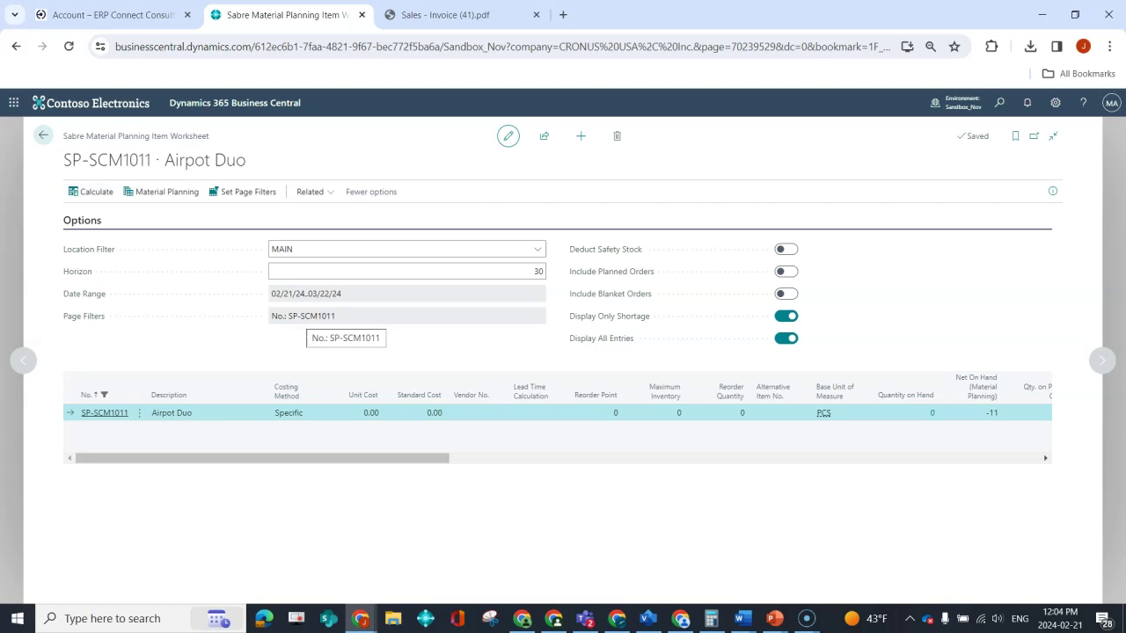
scroll(558, 414, "right", 3)
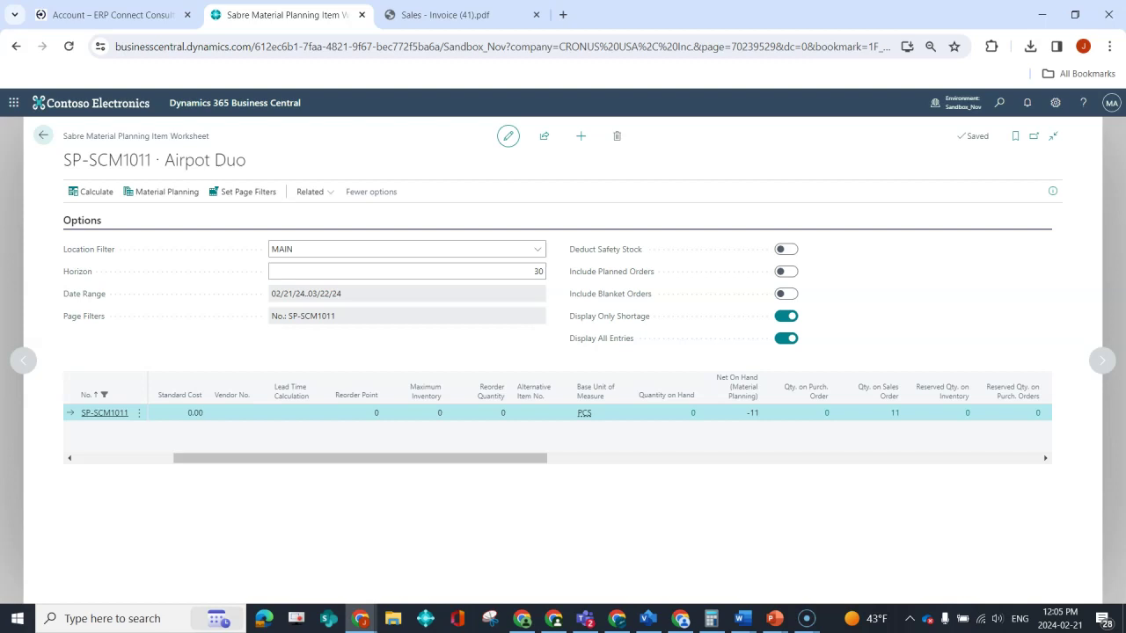
Step: Open Material Planning for item SP-SCM1011 and widen the Peg Doc No. column to review the demand lines
left_click(161, 191)
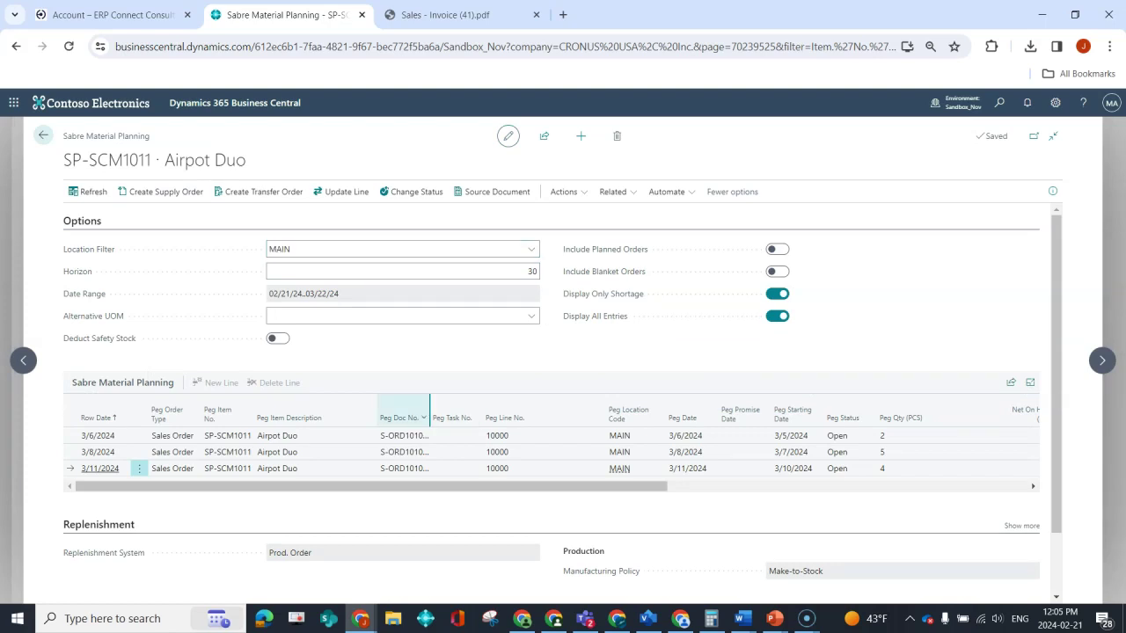
left_click_drag(430, 418, 466, 418)
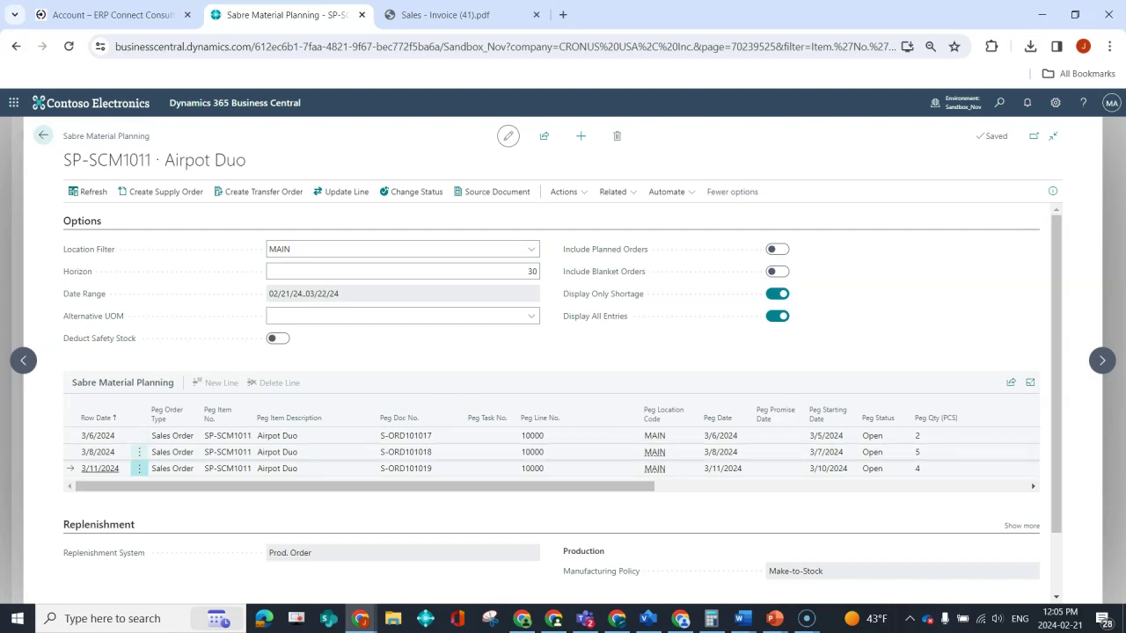
left_click_drag(365, 486, 558, 486)
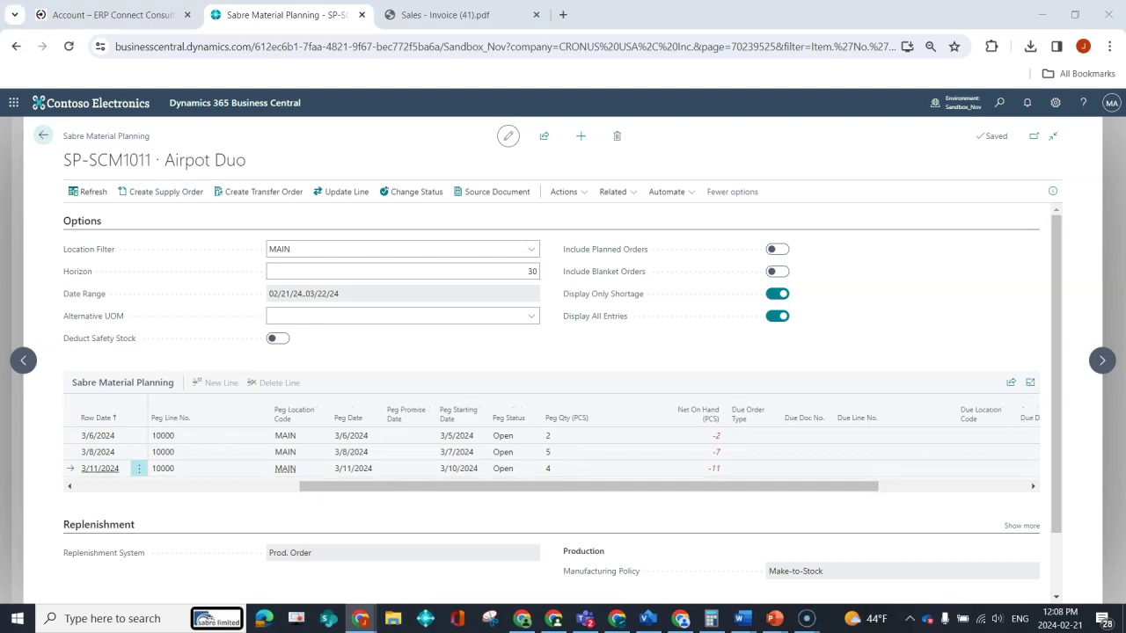
Step: Open Sabre Production Setup and examine the Soft Production Order Link settings
key("alt+q")
type("sabre prod")
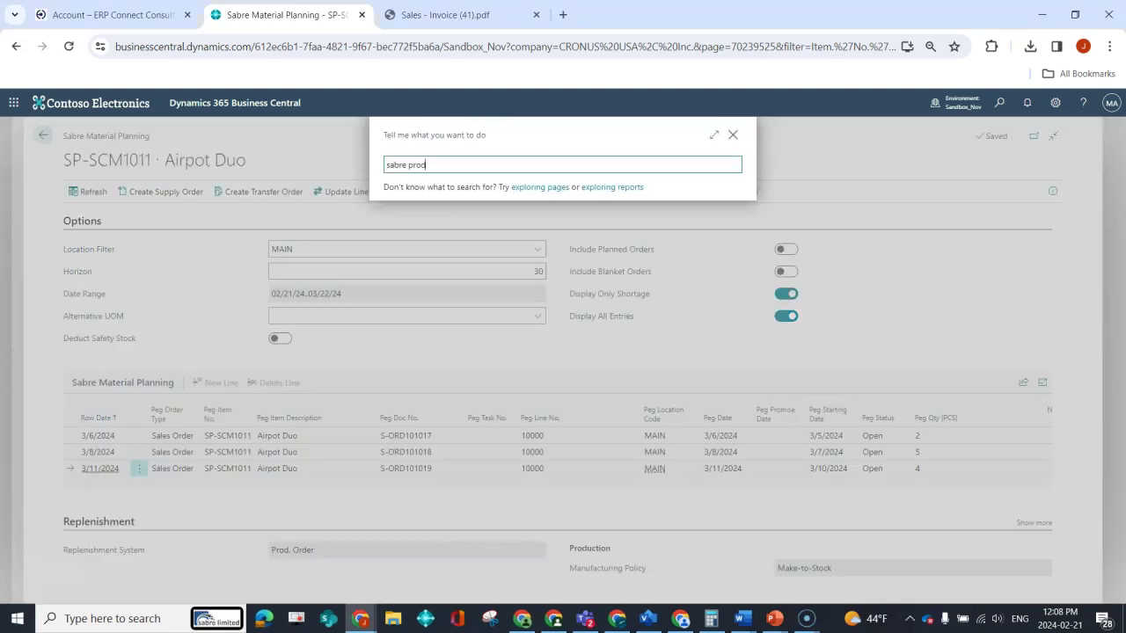
key("Return")
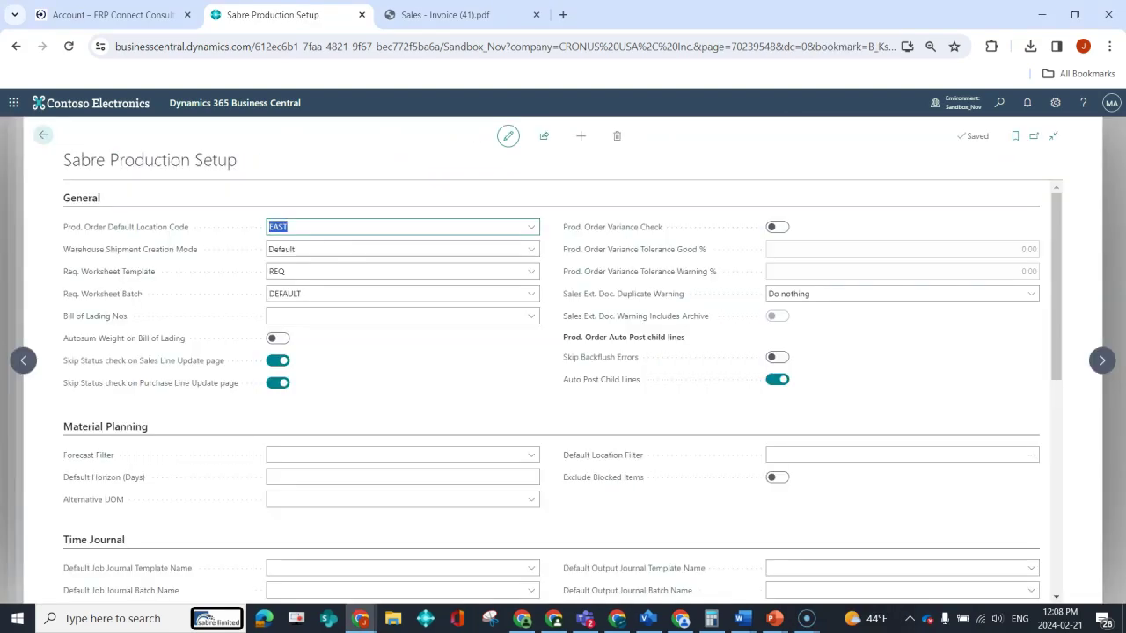
scroll(563, 360, "down", 3)
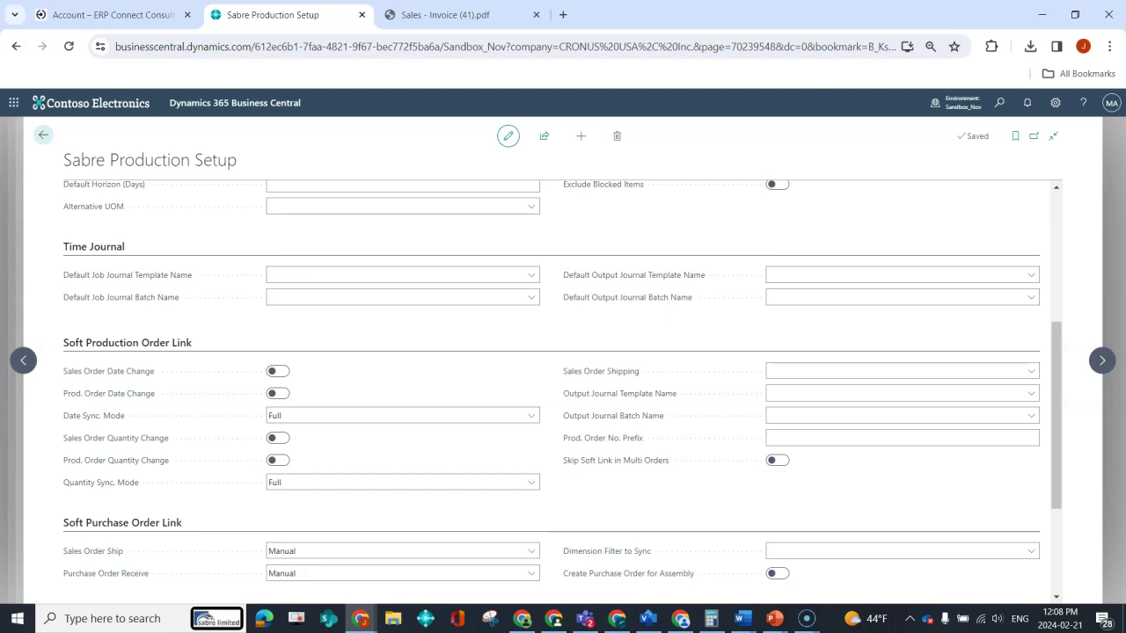
mouse_move(616, 460)
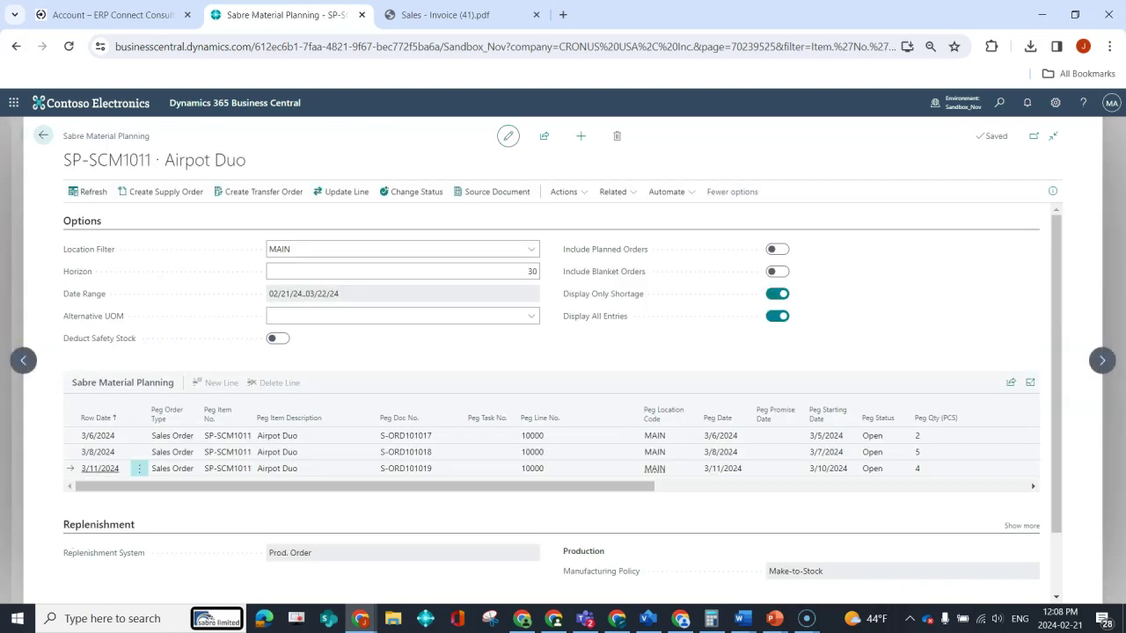
Step: Create one production order of 7 with end date 3/6/2024 from the 3/6/2024 and 3/8/2024 sales order lines
left_click(171, 437)
left_click(171, 452, "ctrl")
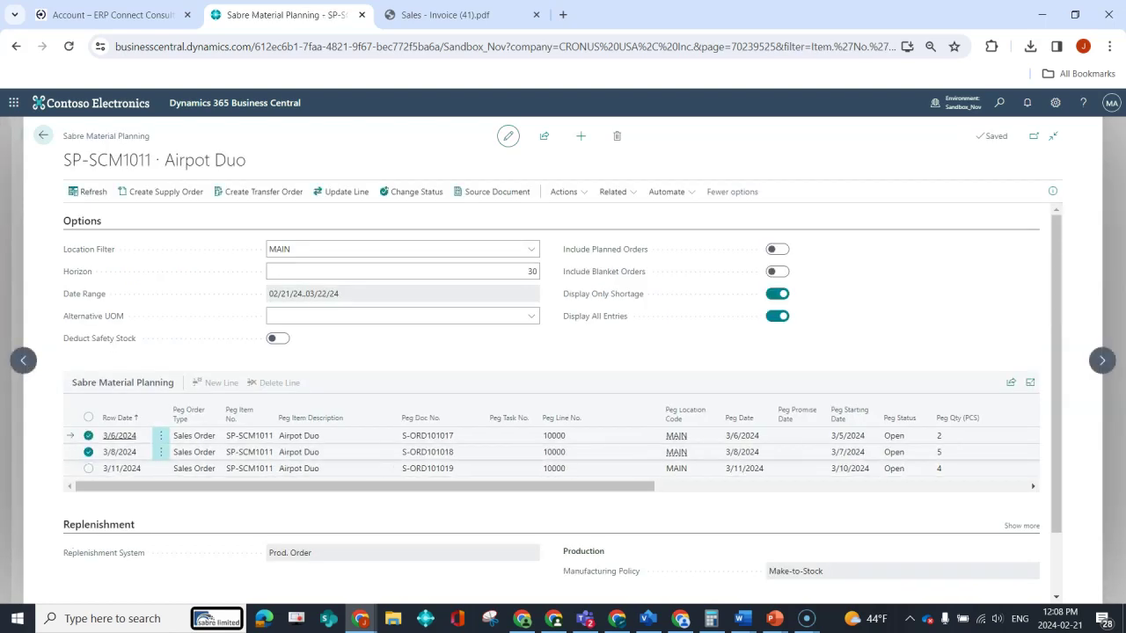
left_click(161, 192)
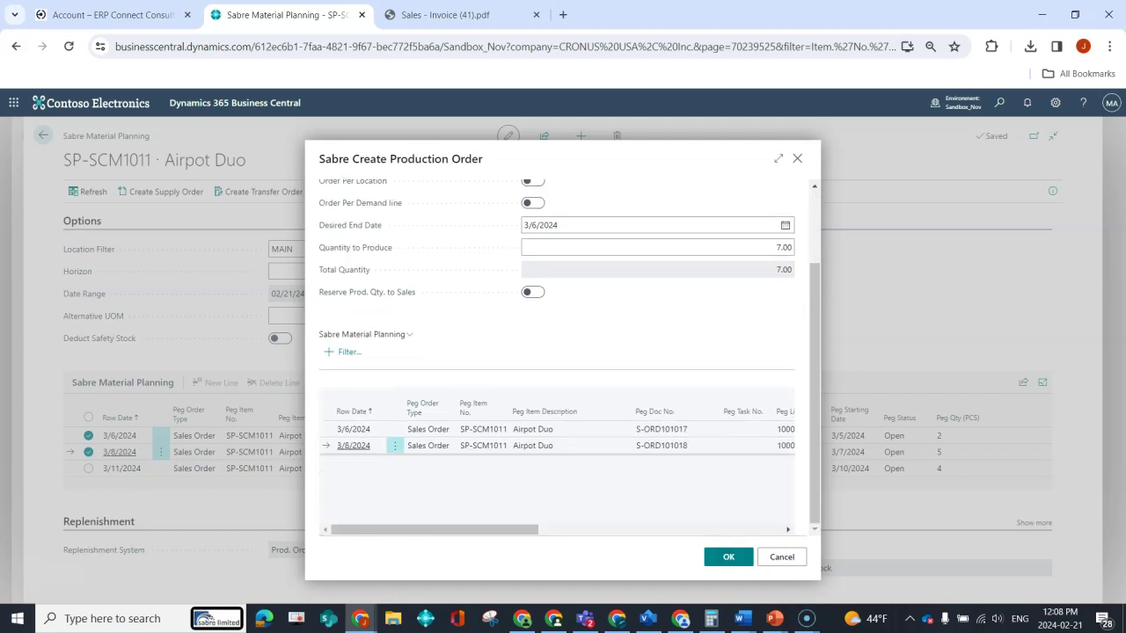
scroll(556, 457, "right", 3)
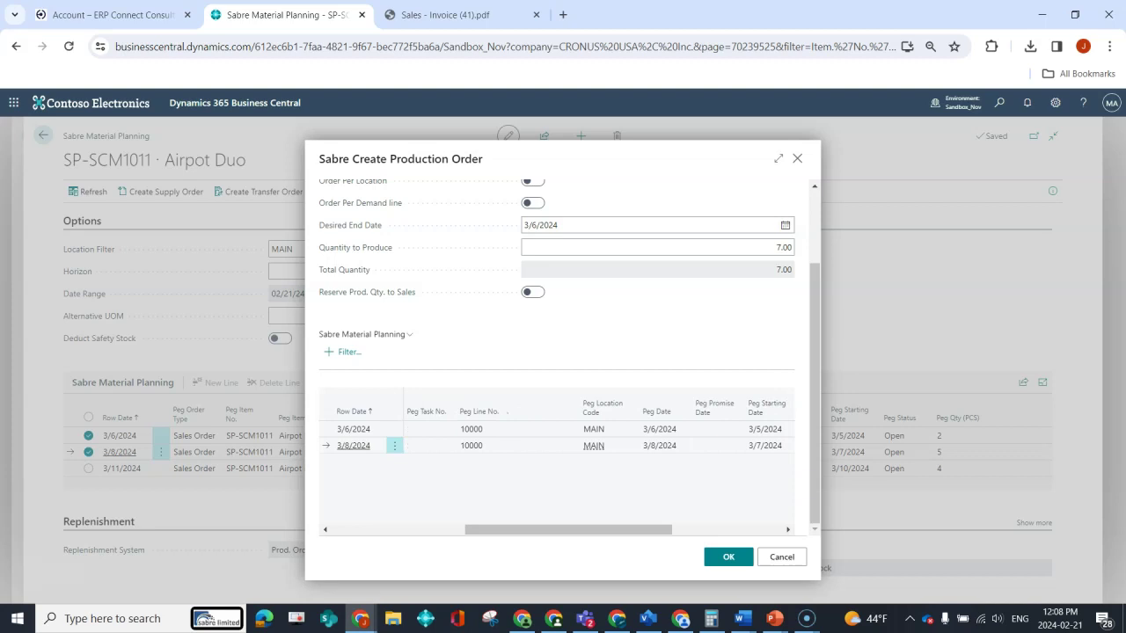
scroll(556, 458, "right", 3)
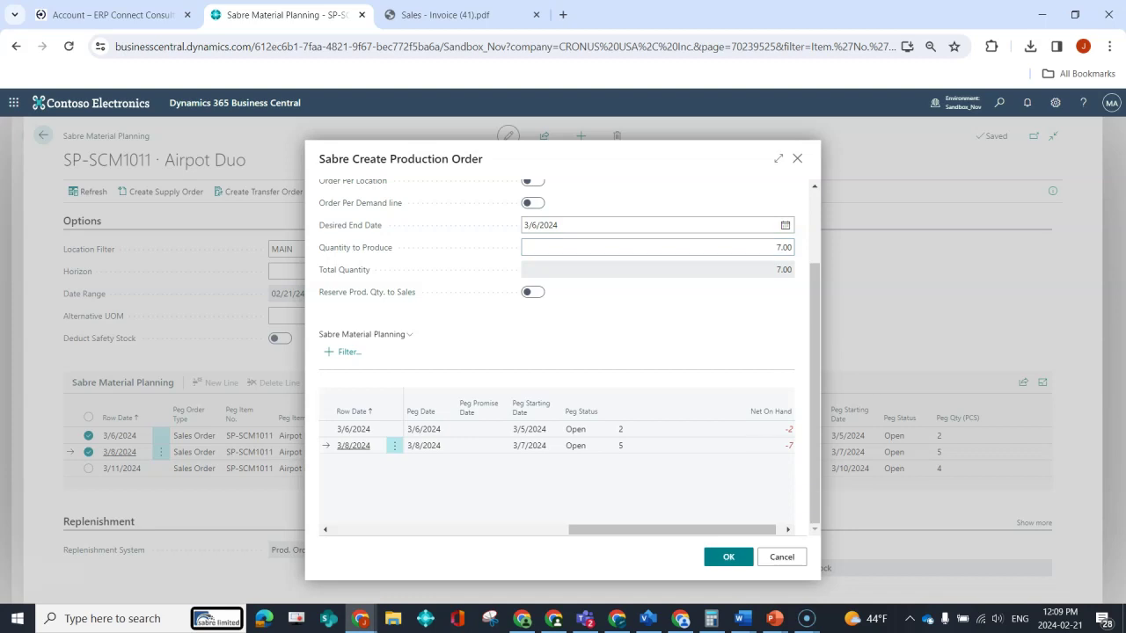
left_click(728, 556)
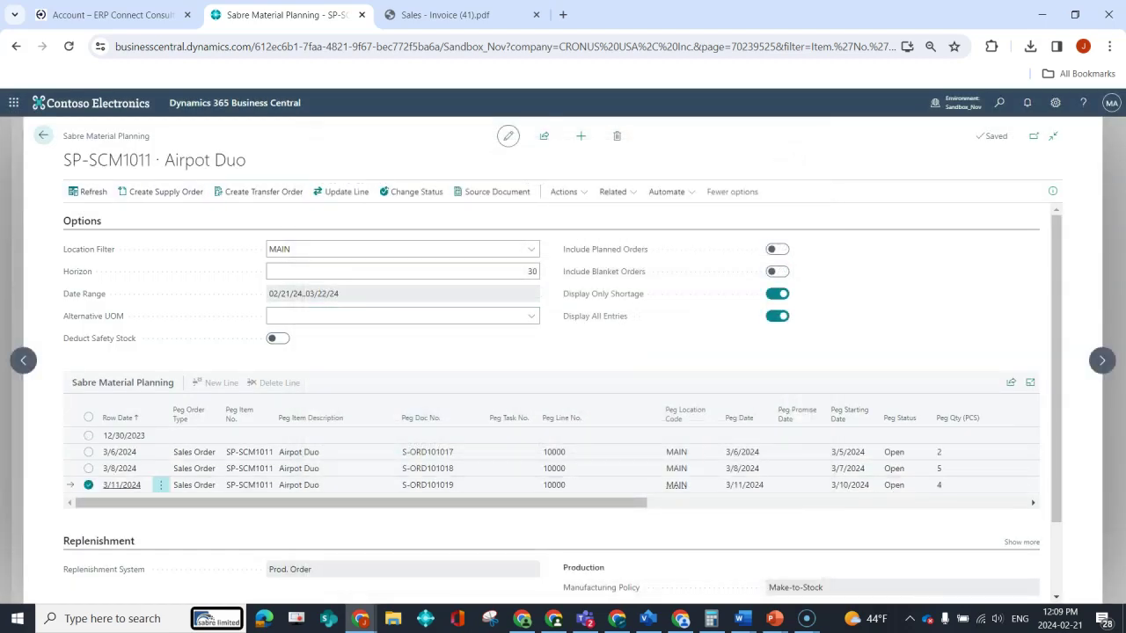
Step: Open the source document of the new production order line and view the sales lines behind its MULTIPLE soft link
left_click_drag(362, 502, 675, 503)
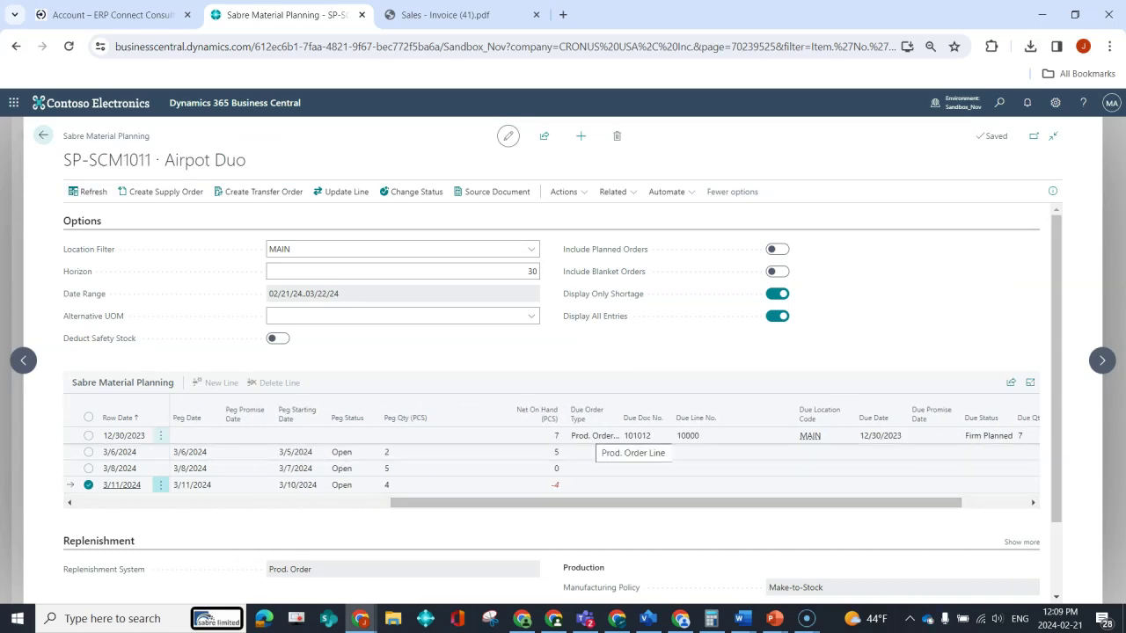
left_click(594, 435)
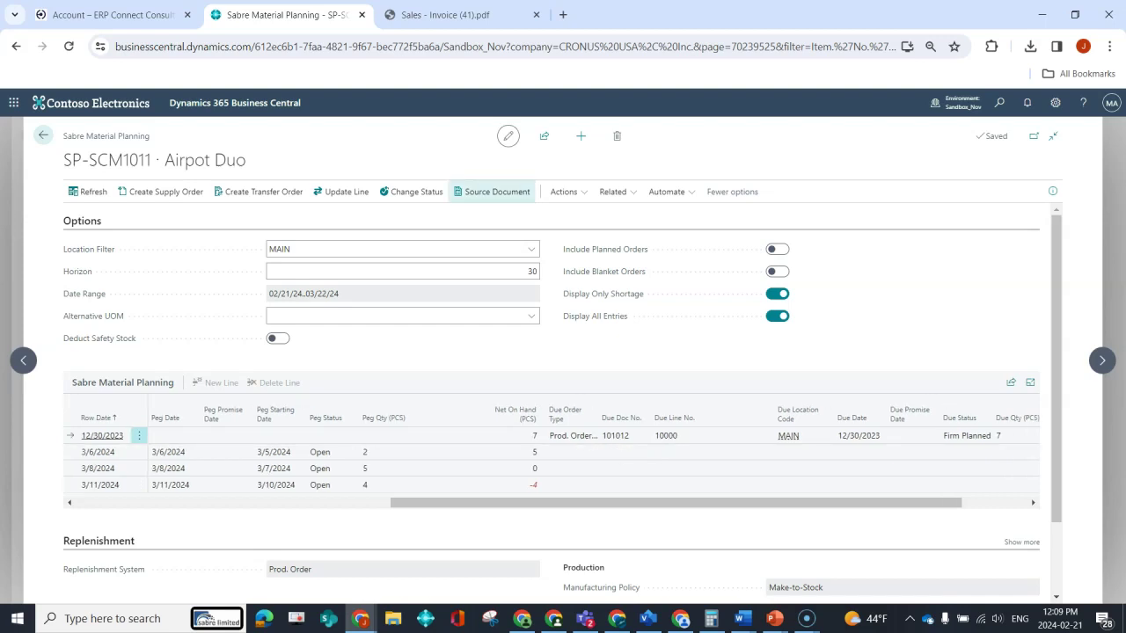
left_click(493, 191)
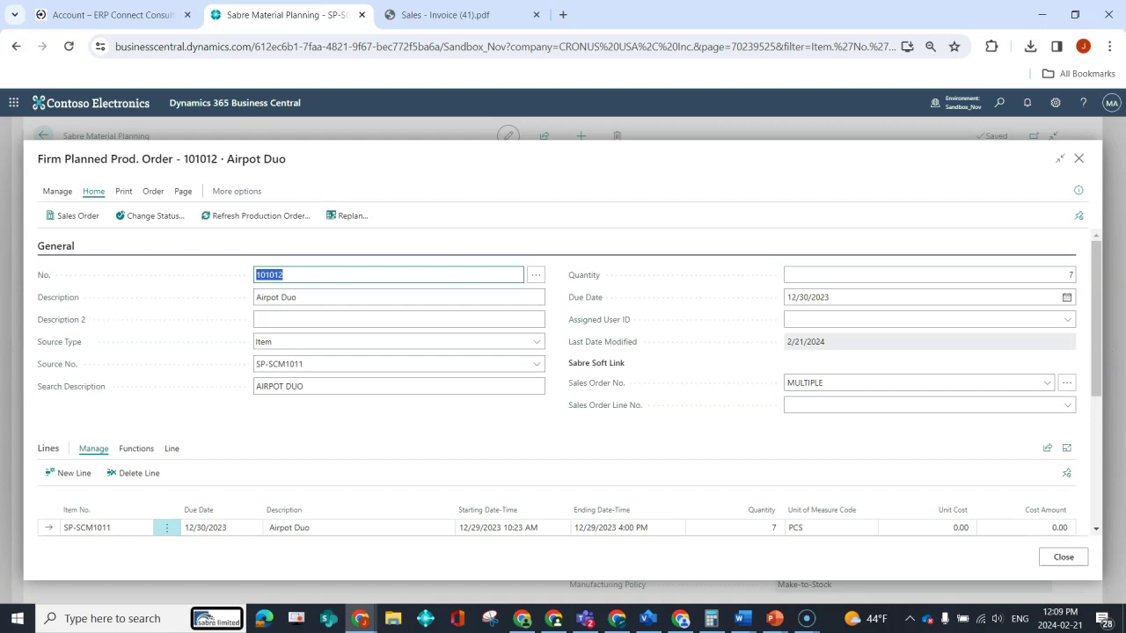
mouse_move(597, 383)
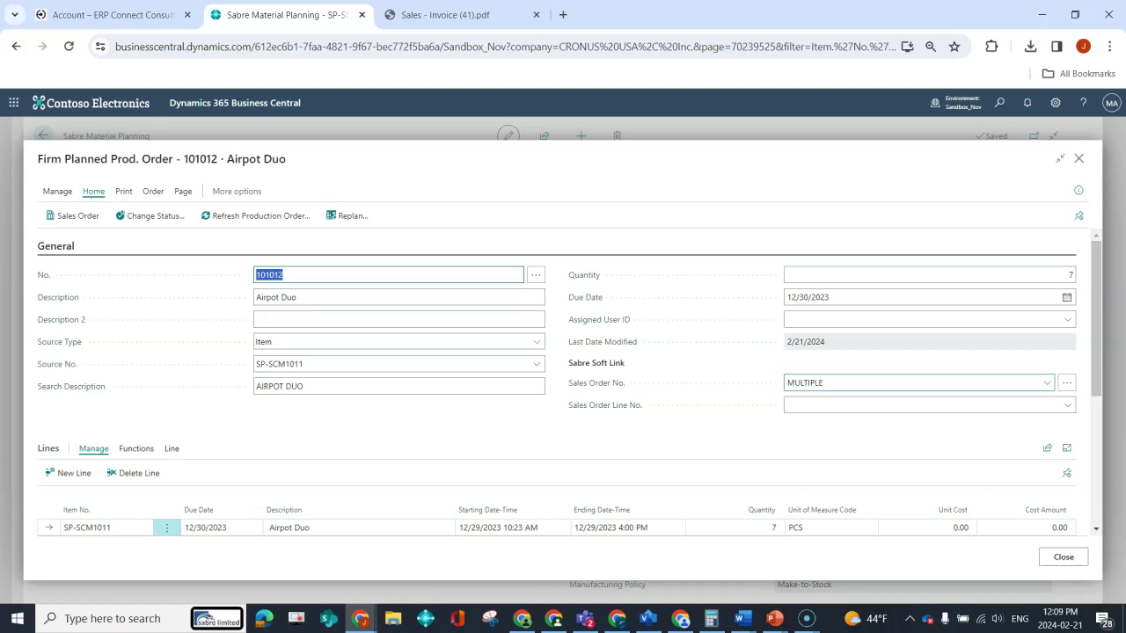
left_click(1066, 383)
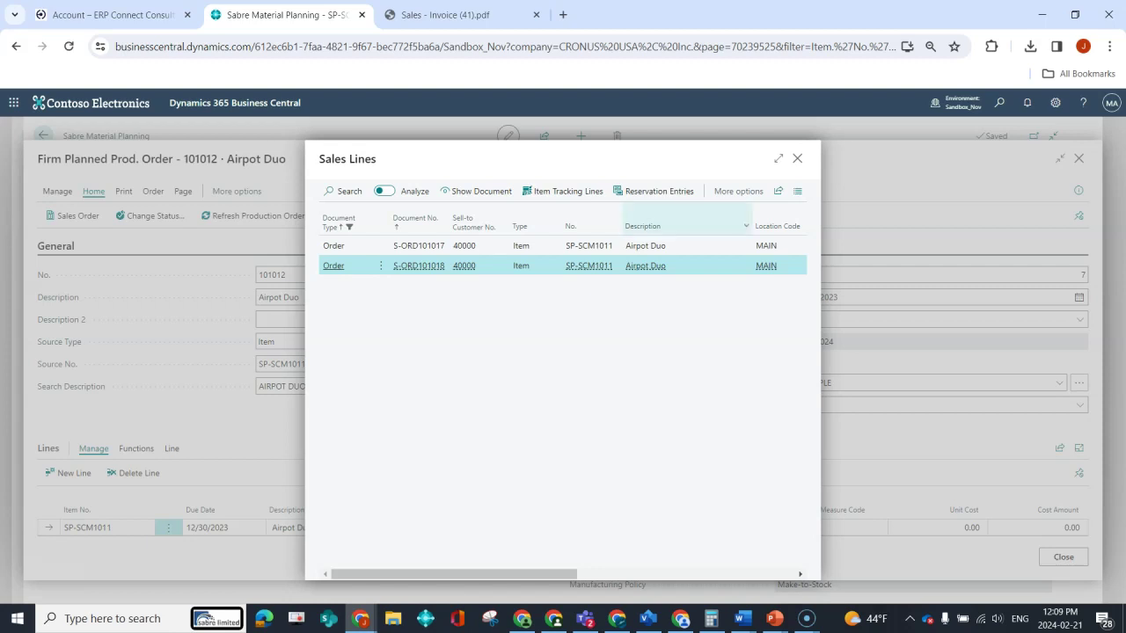
left_click(797, 159)
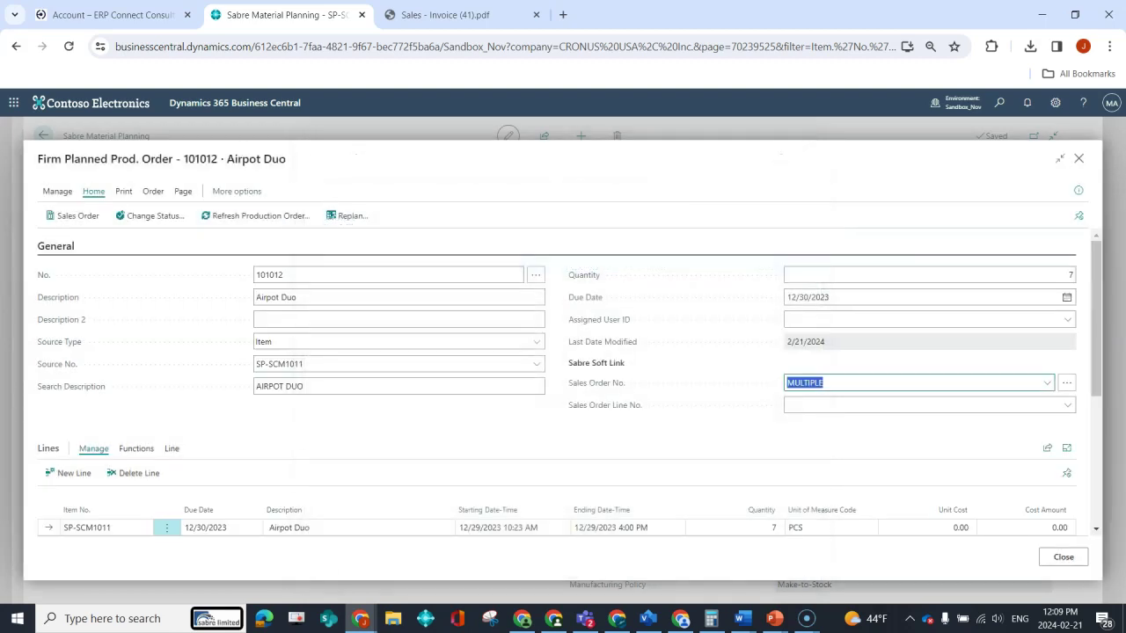
Step: Delete the firm planned production order for Airpot Duo
left_click(57, 191)
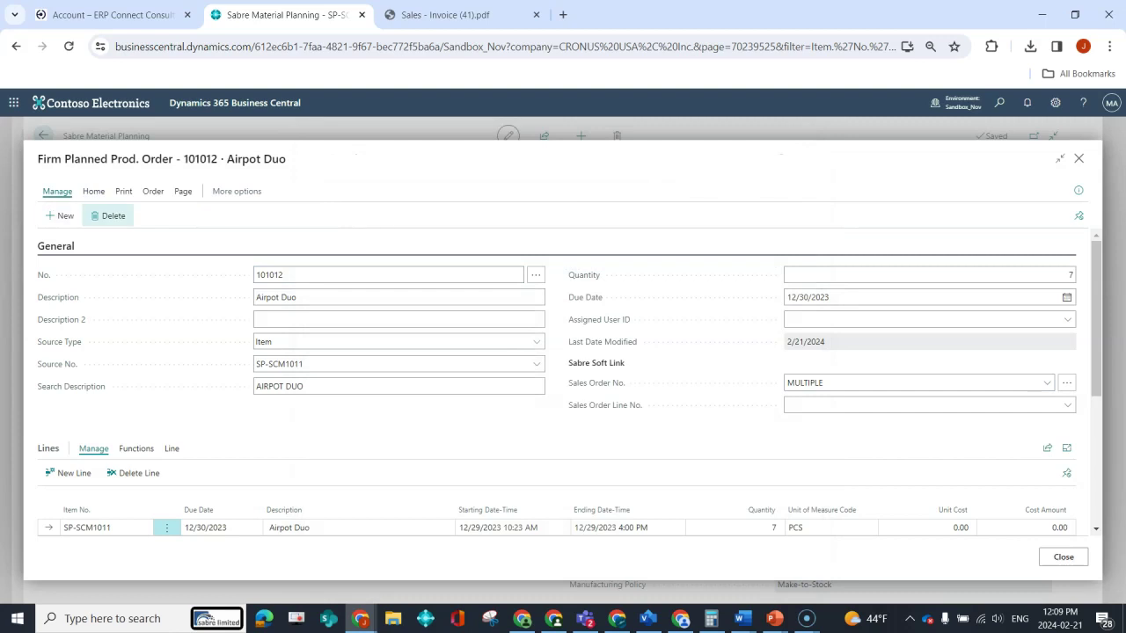
left_click(109, 216)
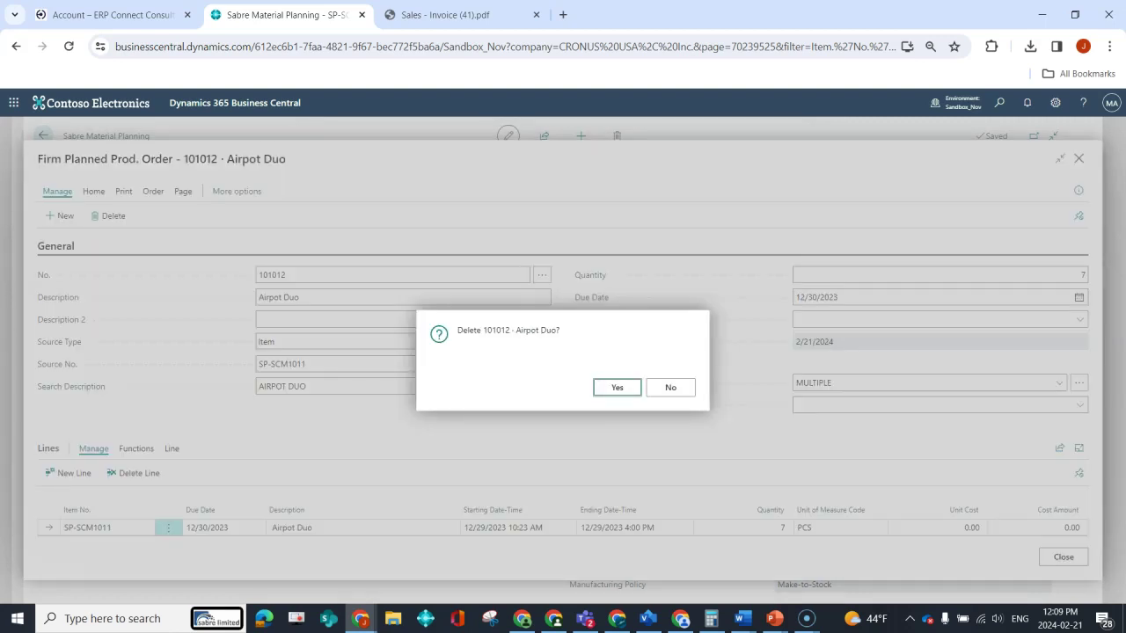
key("Return")
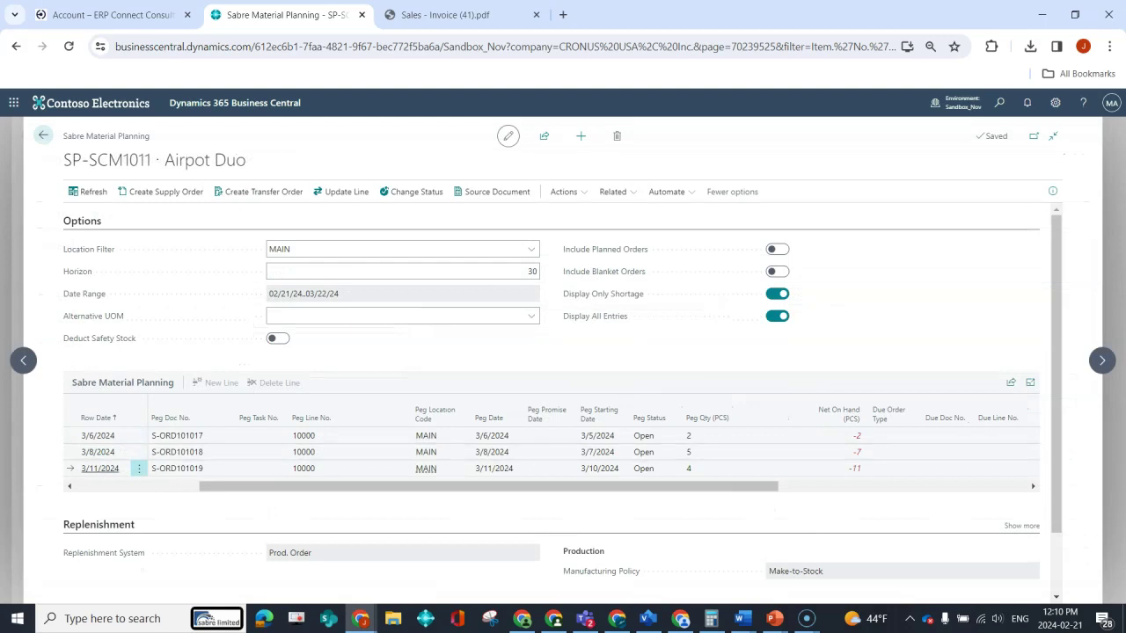
Step: Turn on Skip Soft Link in Multi Orders in Sabre Production Setup
key("alt+q")
type("sa")
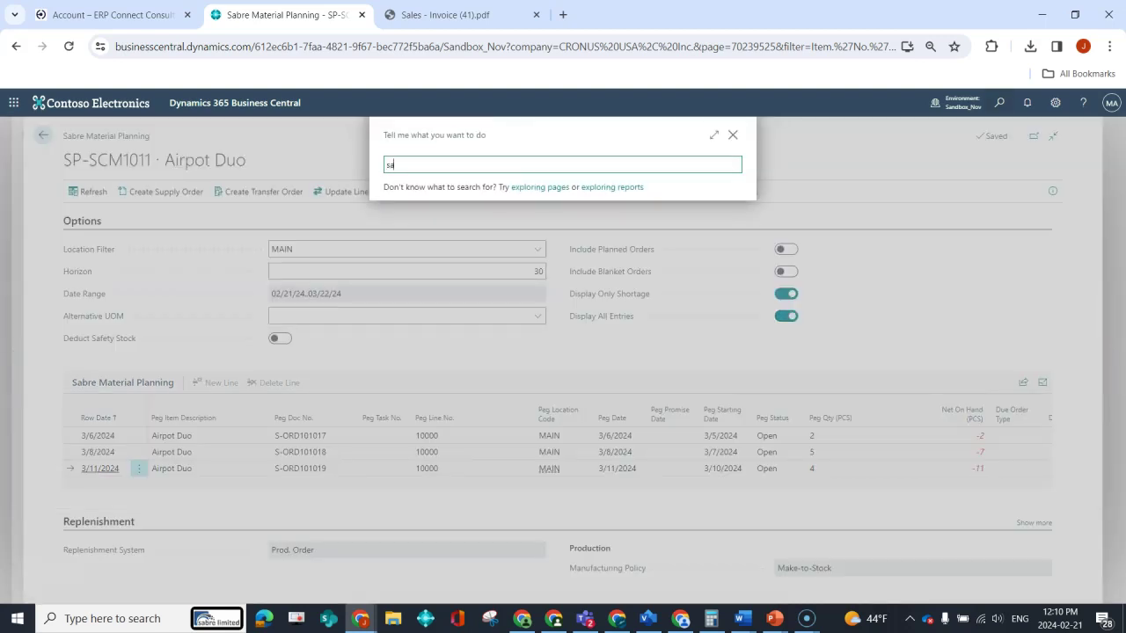
type("bre prod")
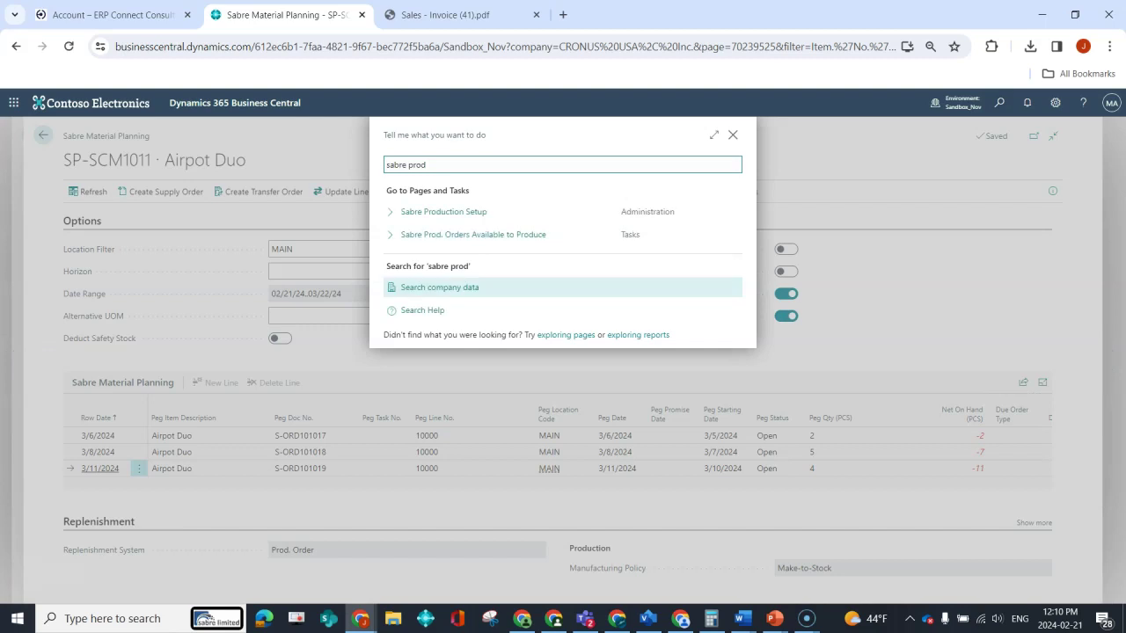
key("Return")
scroll(563, 369, "down", 5)
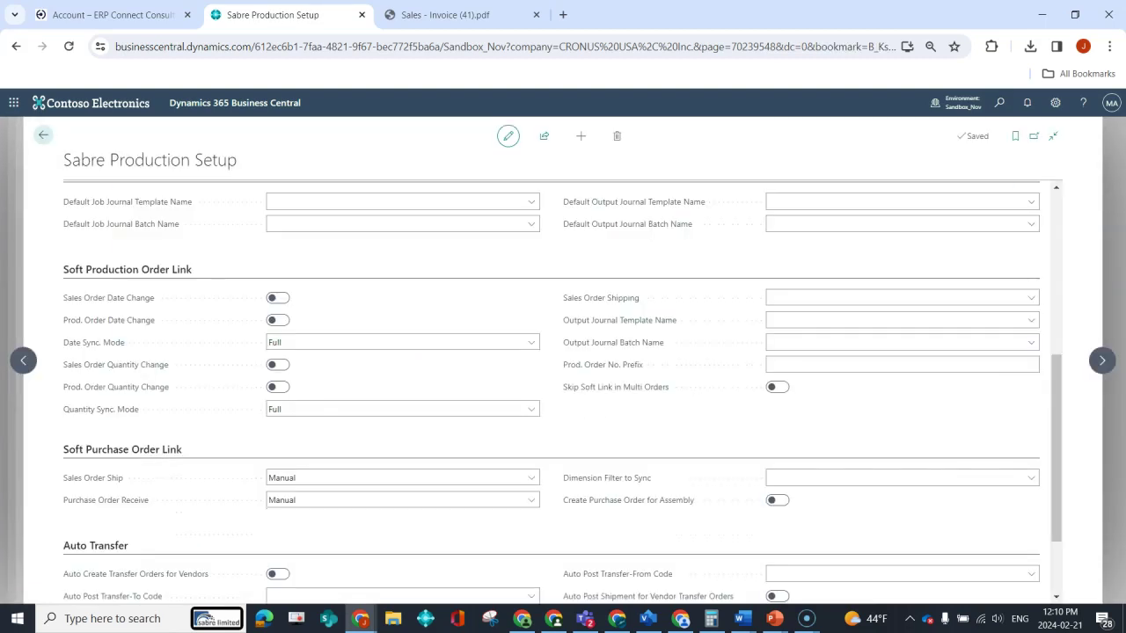
scroll(628, 500, "down", 3)
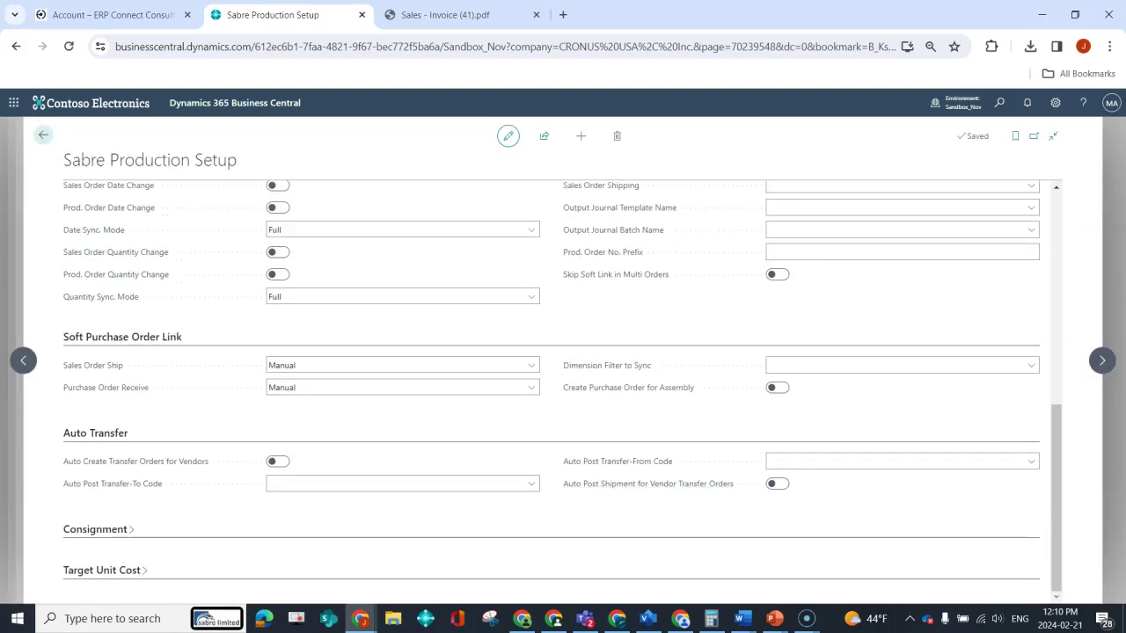
left_click(777, 275)
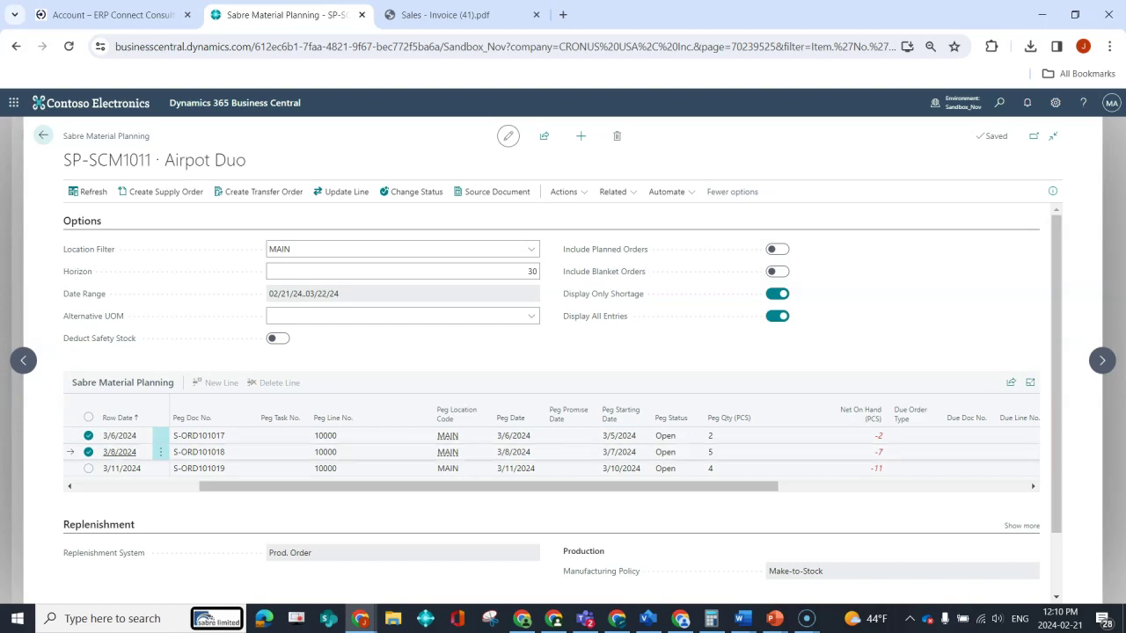
Step: Create one firm planned production order of 7 at MAIN from the 3/6/2024 and 3/8/2024 sales order lines
left_click(161, 192)
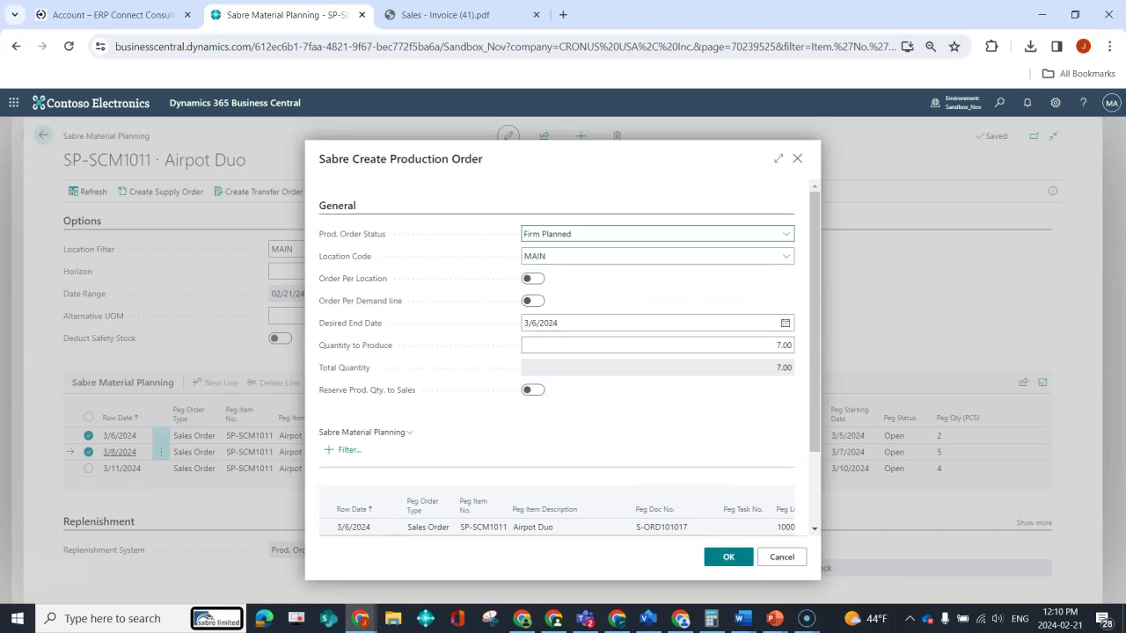
key("Return")
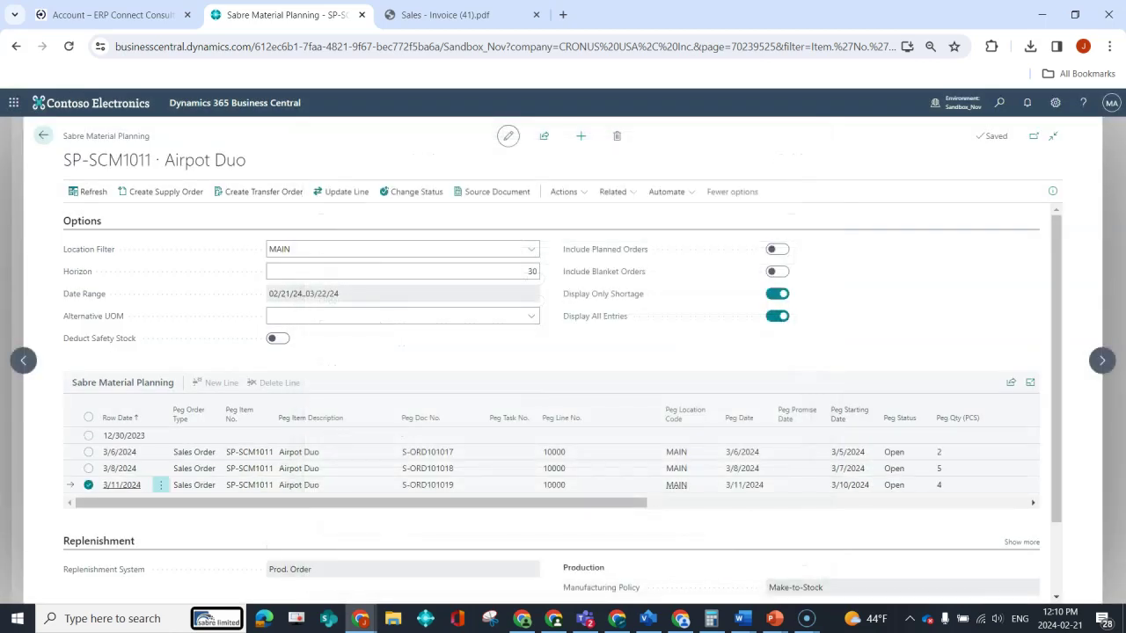
Step: Select the new production order's planning line dated 12/30/2023
scroll(551, 466, "right", 5)
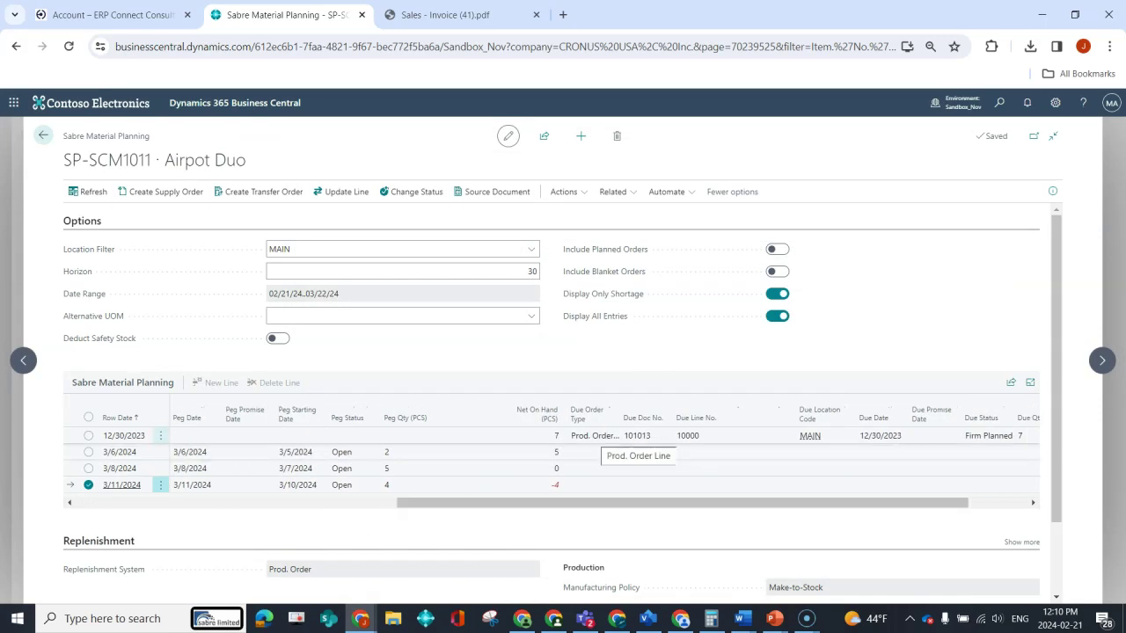
left_click(601, 437)
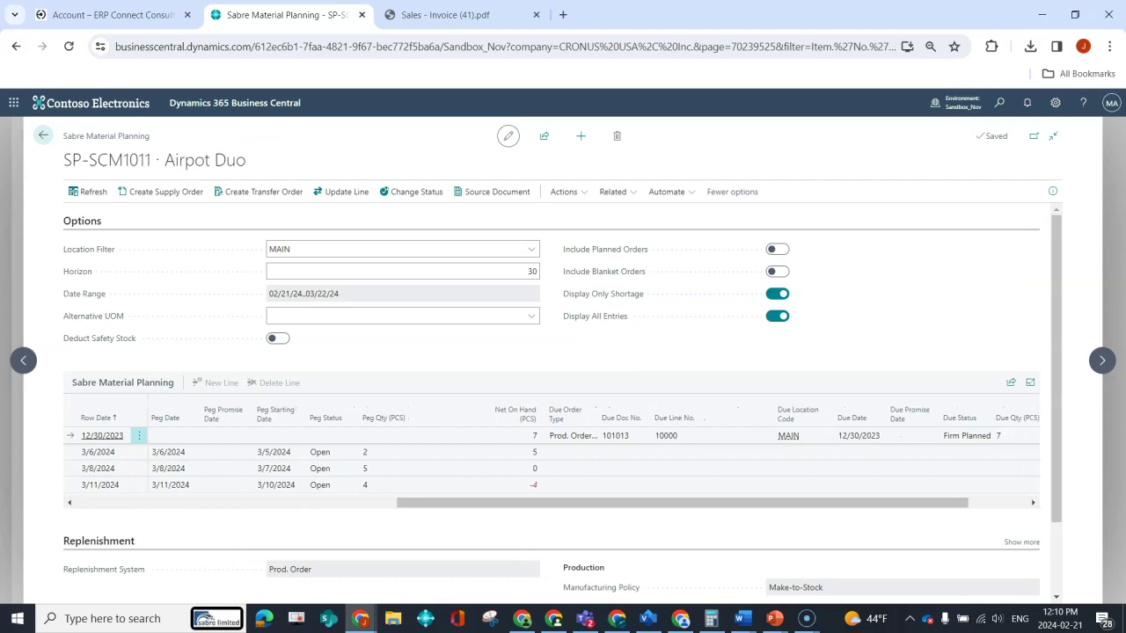